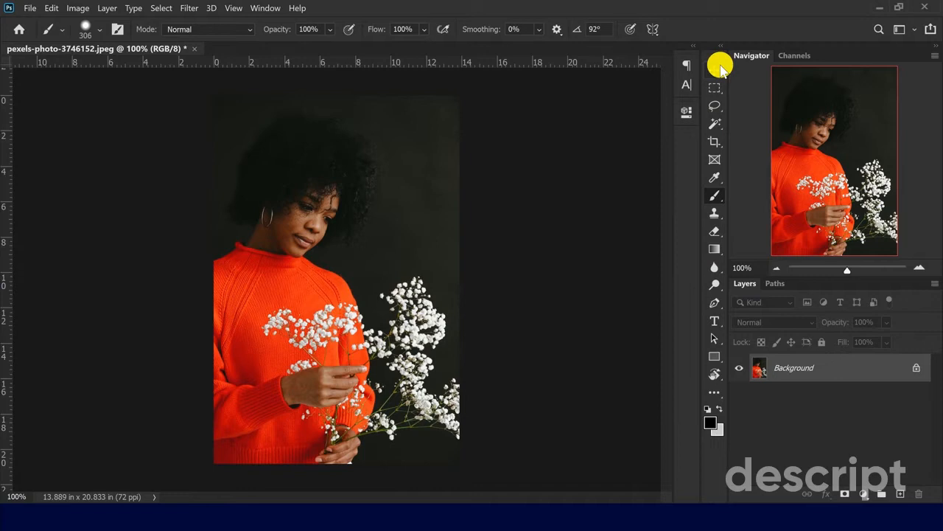
- Select the woman's figure and subtract her head and neck from the selection with the Lasso tool
left_click(714, 124)
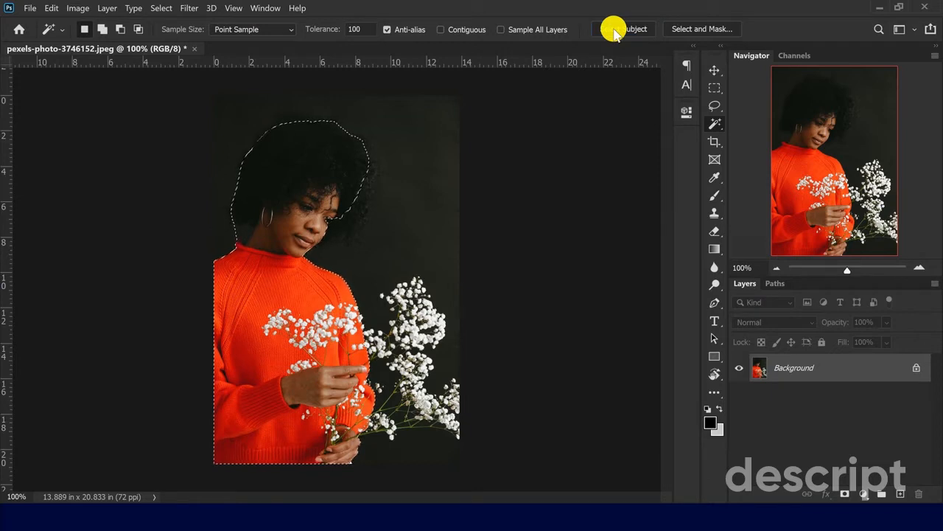
left_click(714, 105)
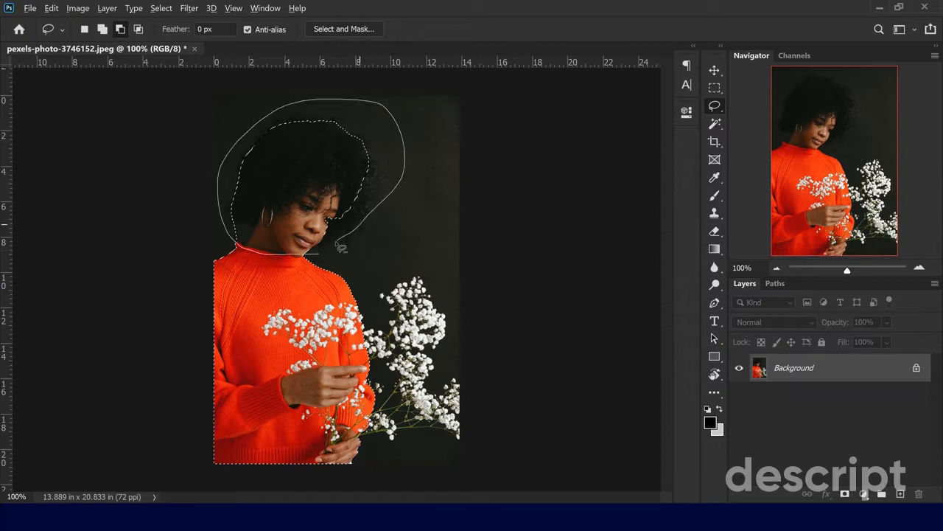
left_click_drag(340, 247, 337, 242)
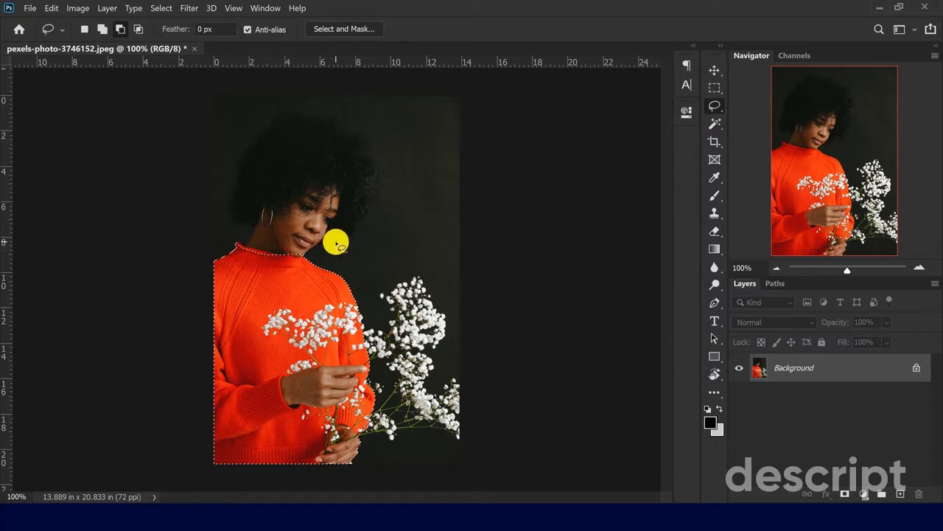
- Subtract the lower hand holding the flower stems from the sweater selection with the Lasso tool
left_click(916, 269)
left_click(915, 269)
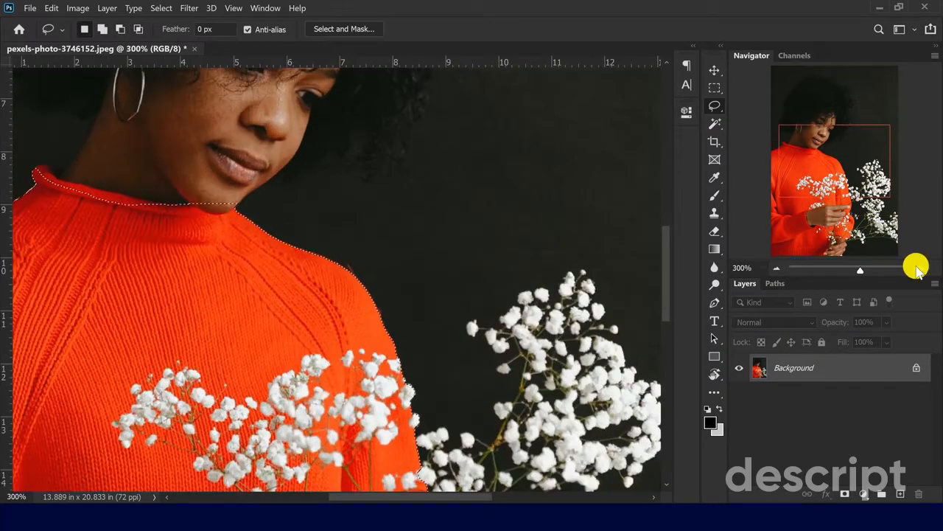
left_click_drag(851, 174, 839, 244)
scroll(538, 327, "down", 1)
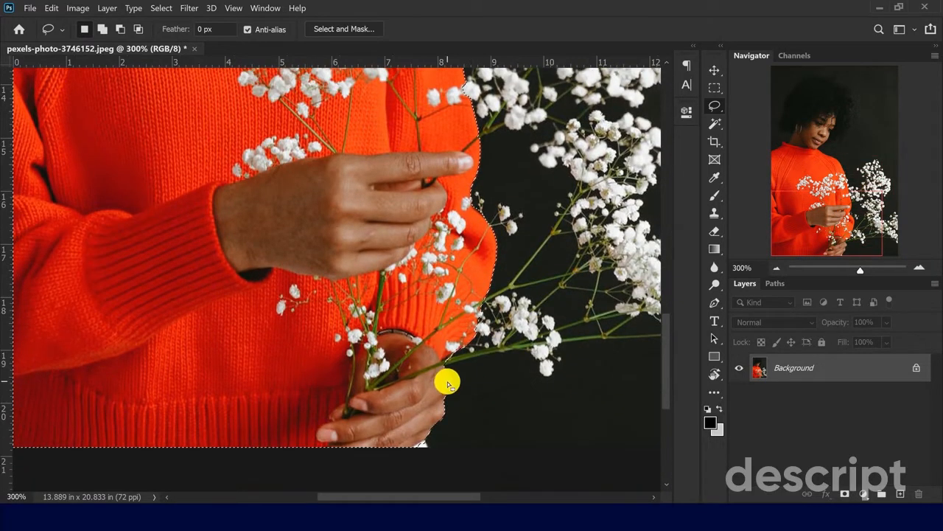
mouse_move(440, 363)
left_mouse_down()
mouse_move(451, 387)
mouse_move(441, 358)
left_mouse_up()
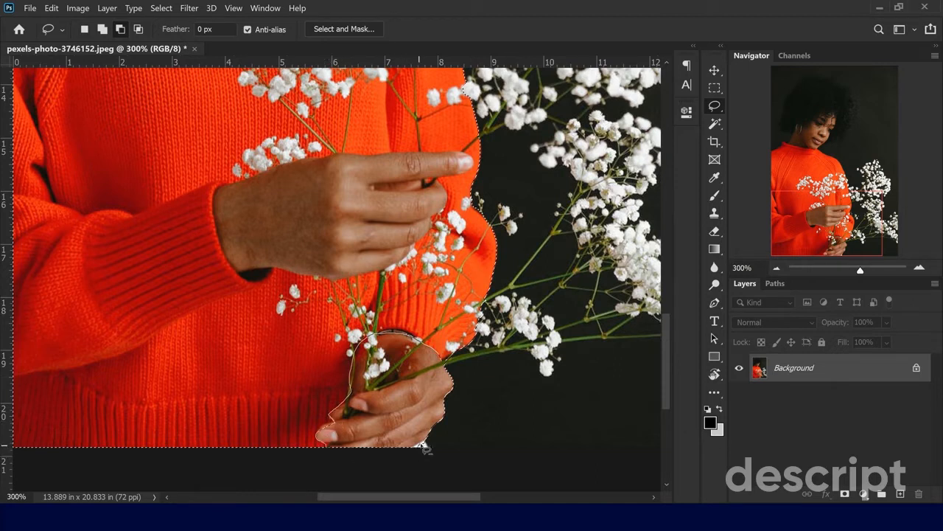
mouse_move(424, 446)
left_mouse_down()
mouse_move(482, 210)
mouse_move(505, 250)
mouse_move(435, 383)
mouse_move(434, 364)
mouse_move(444, 366)
left_mouse_up()
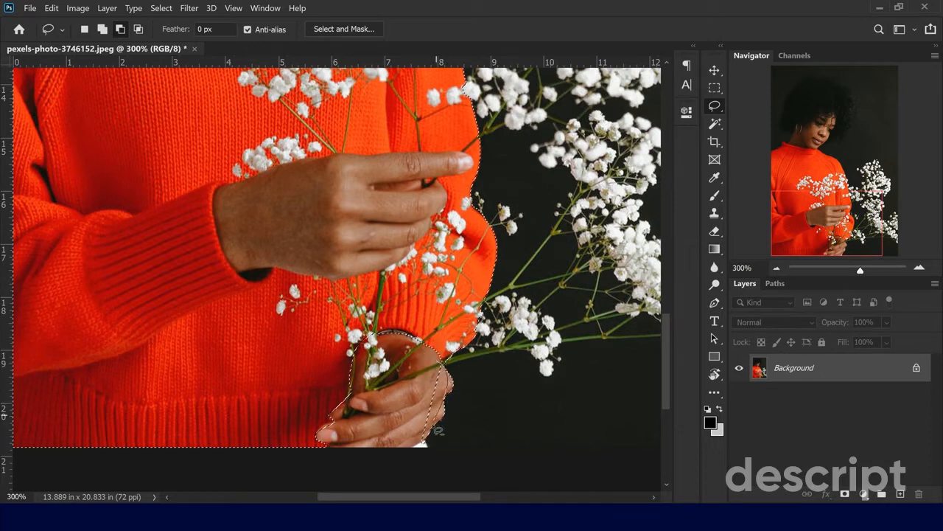
mouse_move(428, 443)
left_mouse_down()
mouse_move(400, 438)
mouse_move(440, 371)
mouse_move(453, 378)
left_mouse_up()
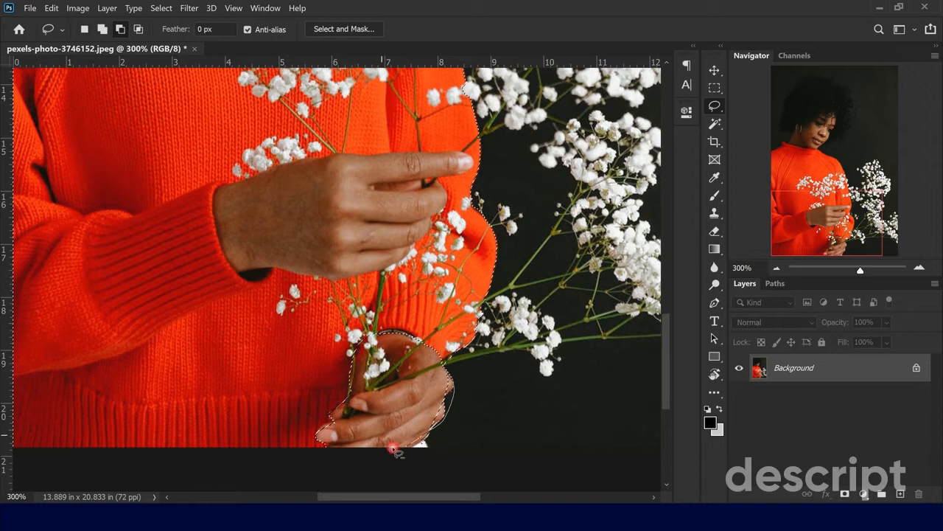
left_click_drag(396, 450, 396, 450)
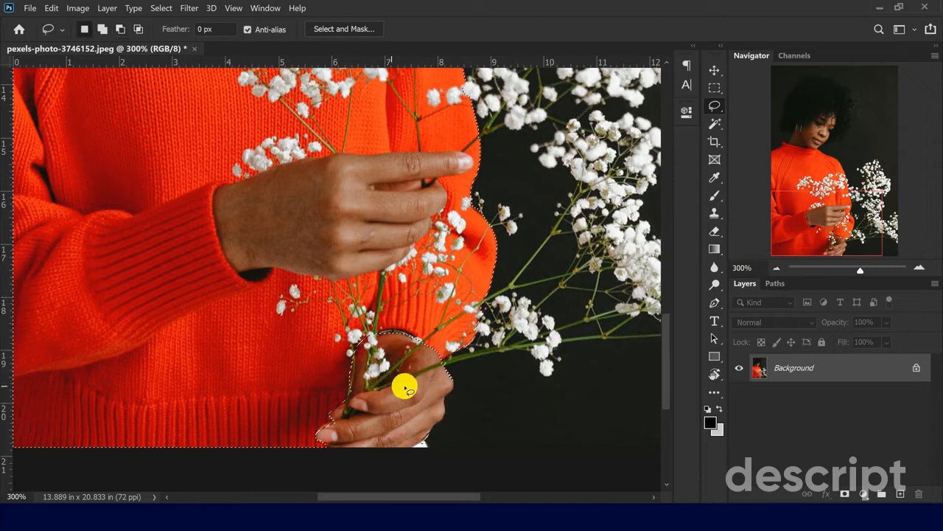
- Subtract the upper hand from the sweater selection by tracing its outline from the cuff around the fingers
scroll(405, 386, "up", 3)
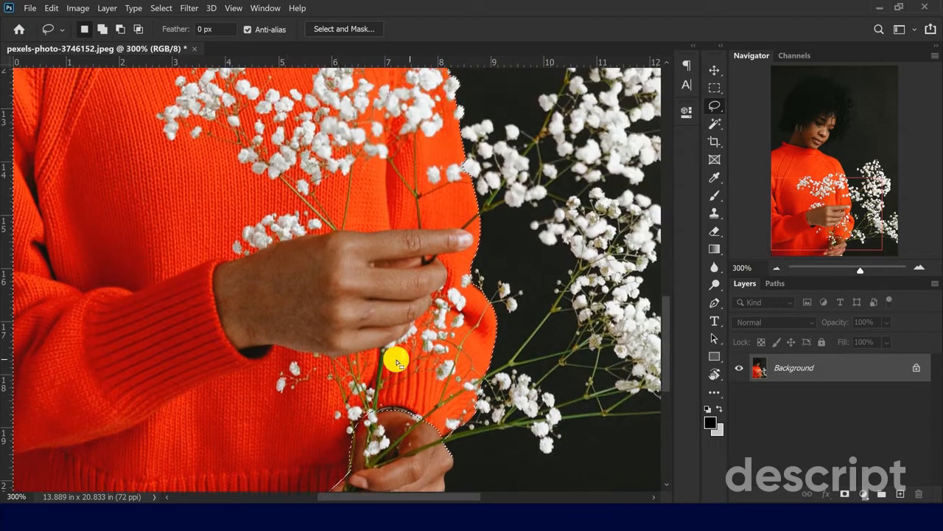
left_click(236, 351)
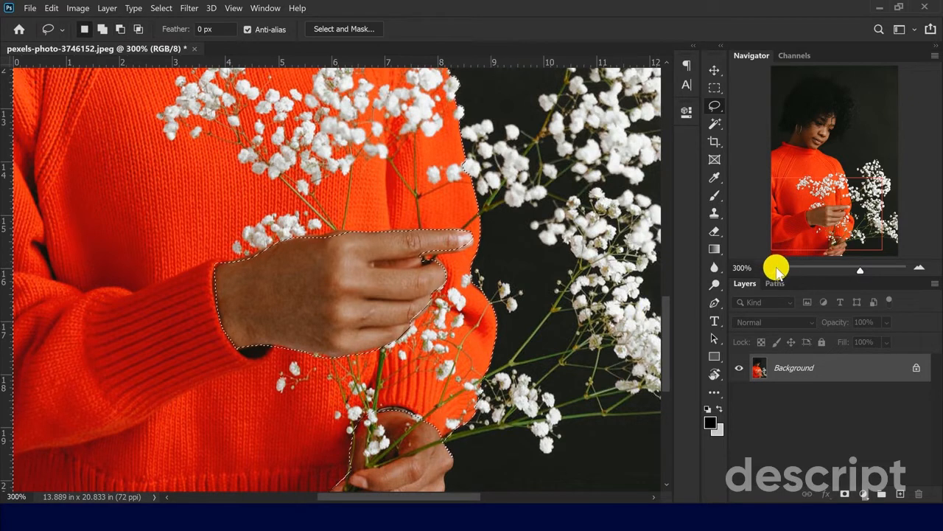
left_click(776, 266)
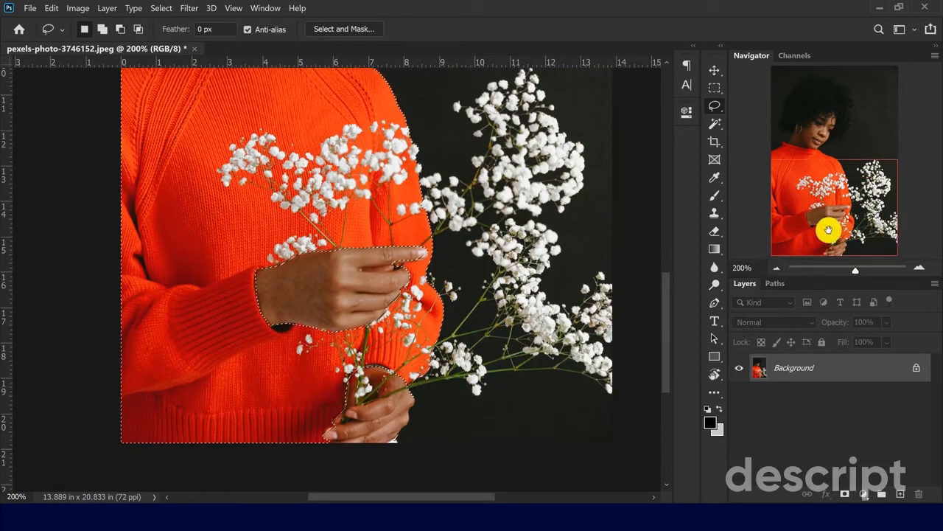
key("ctrl+d")
left_click(777, 269)
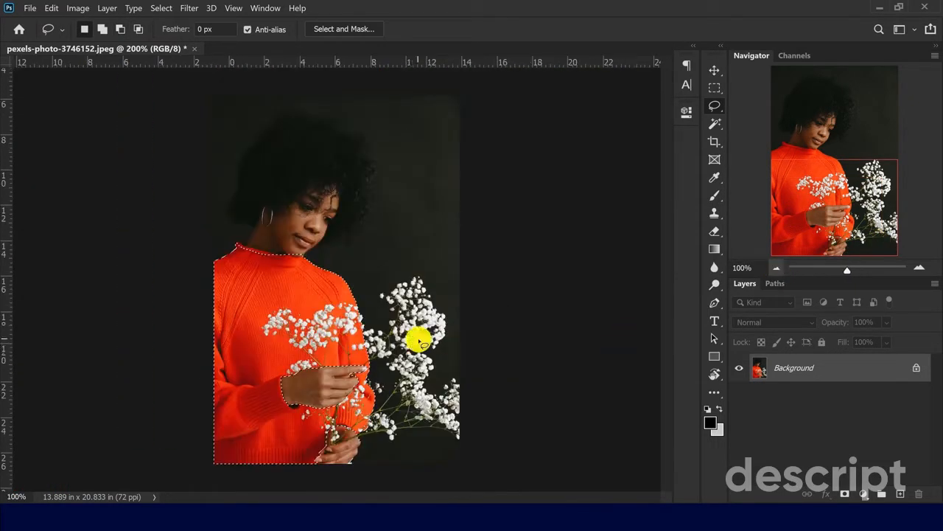
key("ctrl+z")
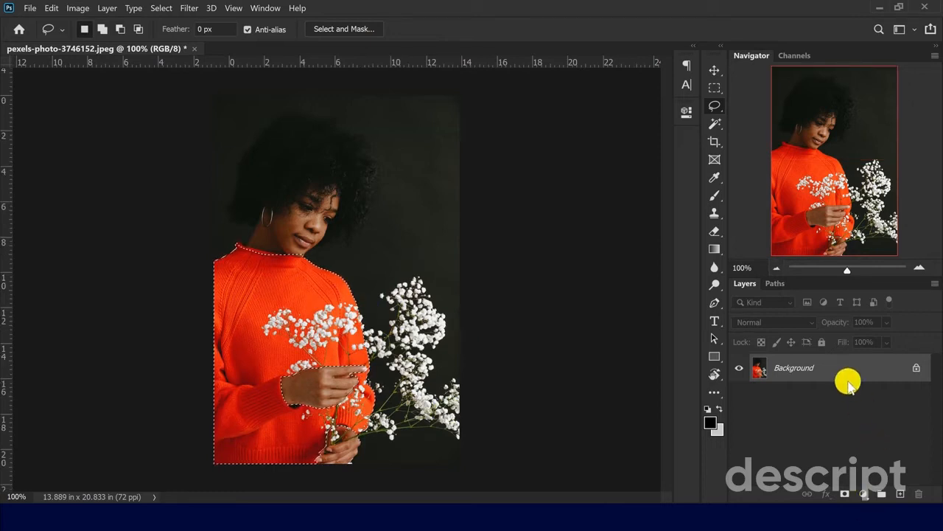
- Add a Solid Color fill layer in magenta #de00ff over the selected sweater and set its blend mode to Color
left_click(862, 494)
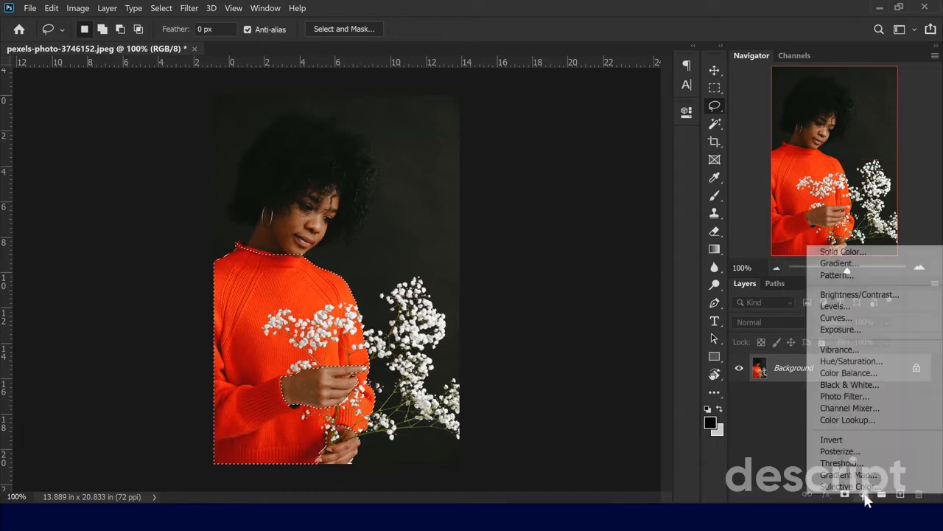
left_click(843, 252)
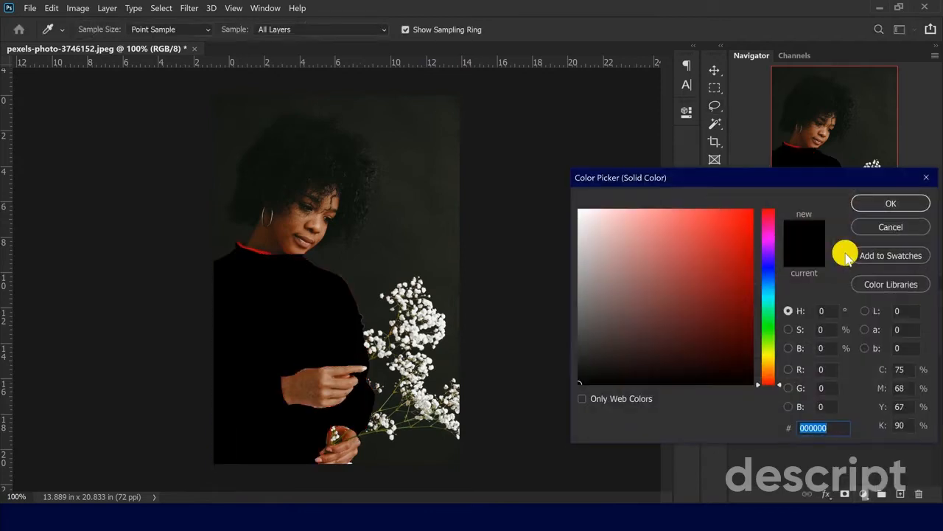
left_click(771, 242)
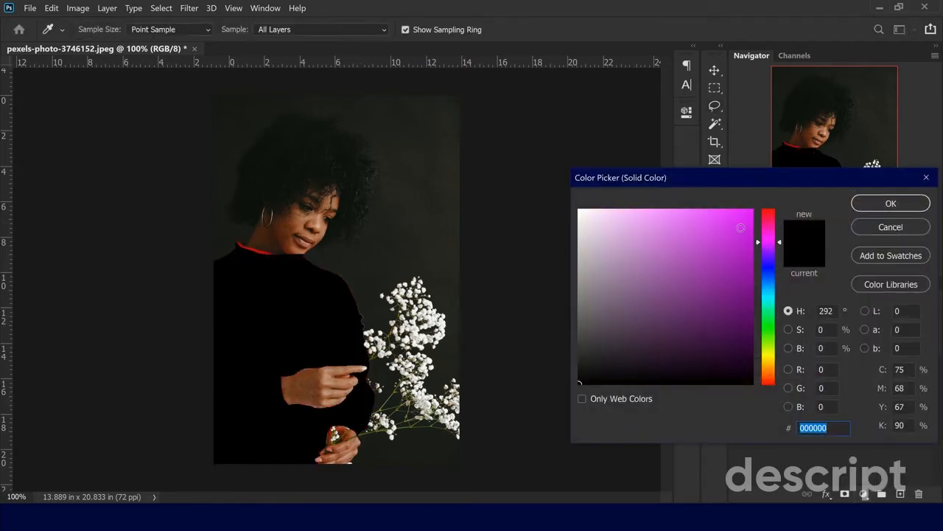
left_click(752, 211)
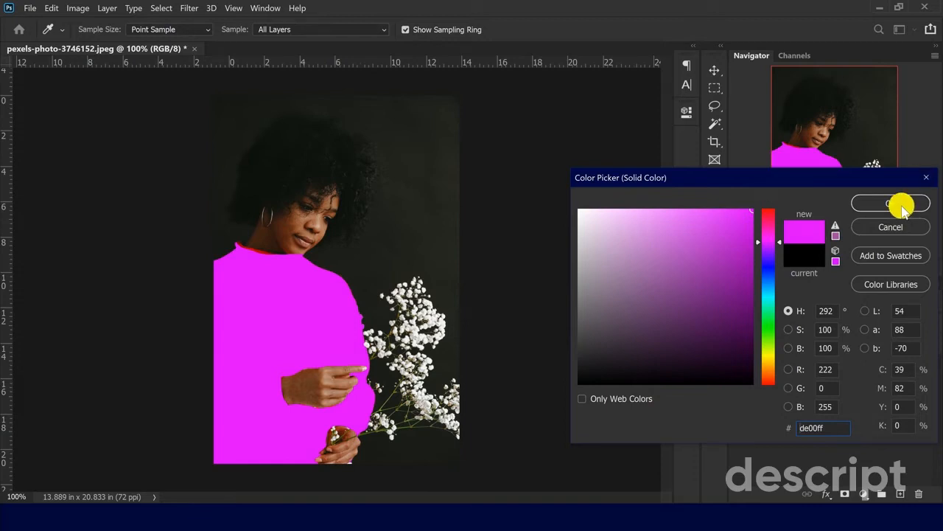
left_click(903, 208)
left_click(771, 324)
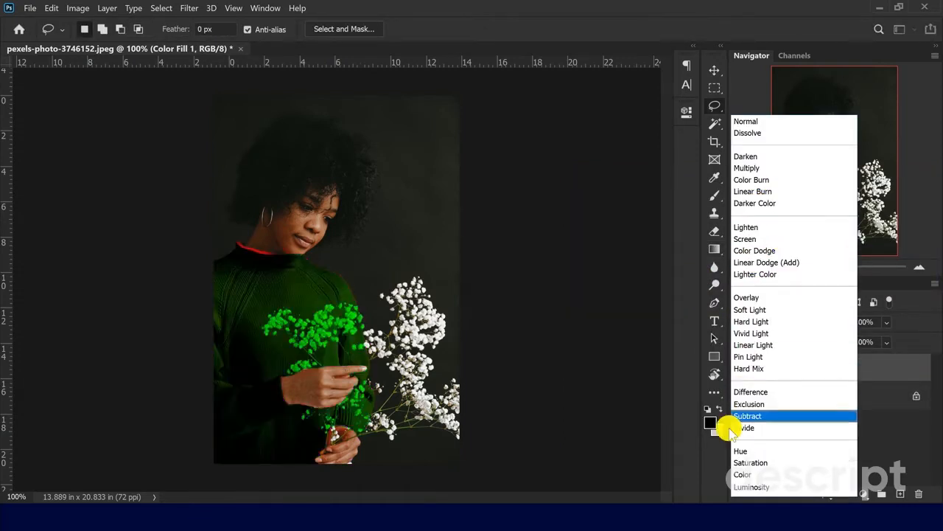
left_click(739, 474)
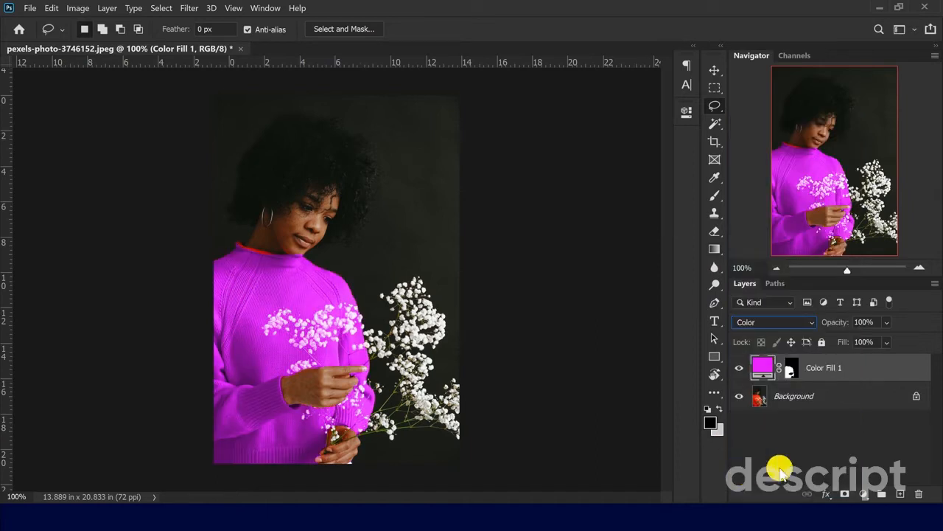
- Using a 20 px Brush on the color fill's layer mask, cover the red collar edge and clear the color from the chin
left_click(919, 269)
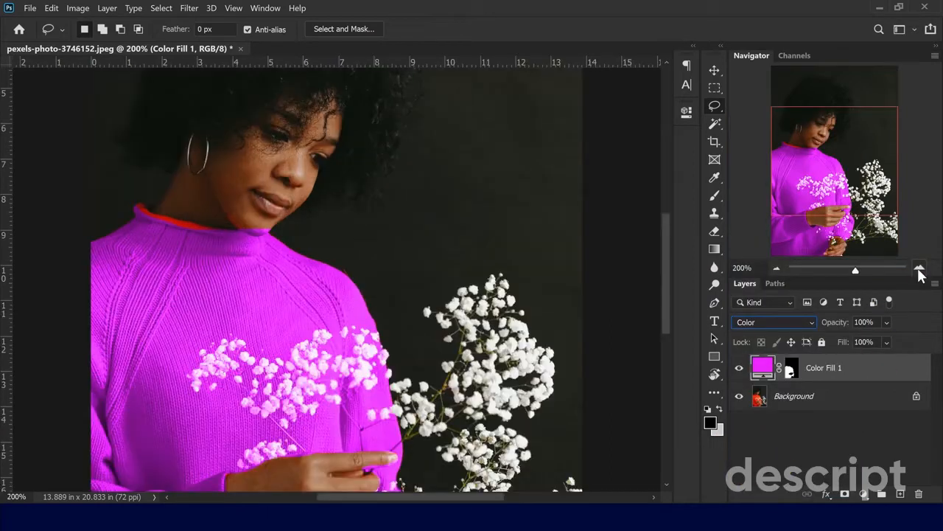
left_click(920, 268)
left_click_drag(851, 178, 776, 162)
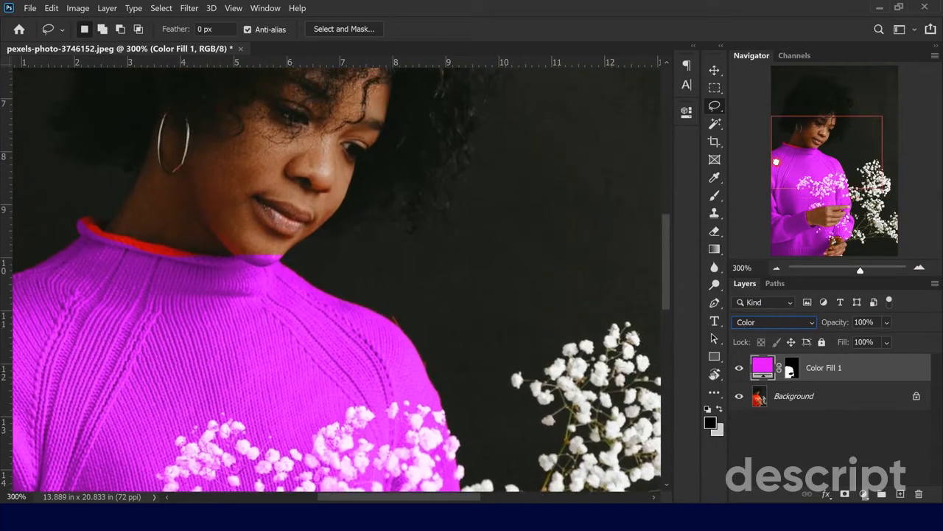
left_click(714, 194)
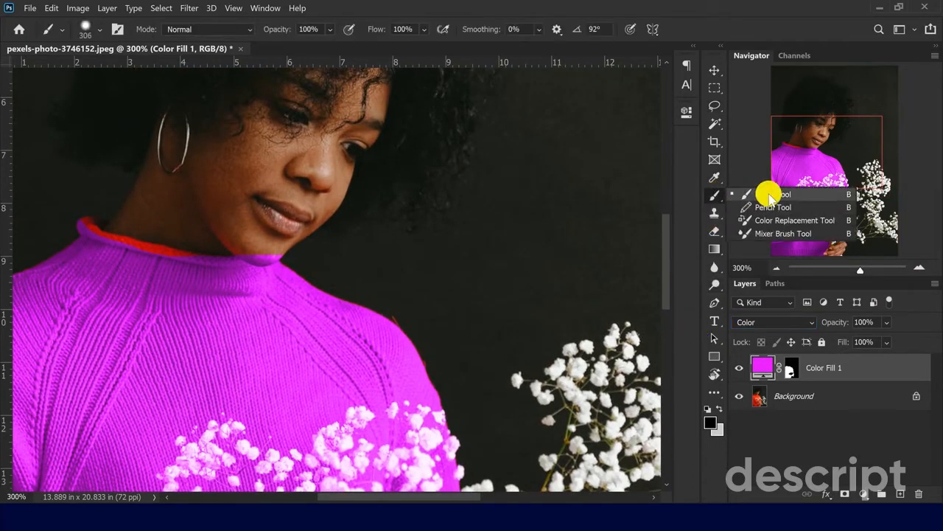
left_click(769, 195)
left_click(787, 372)
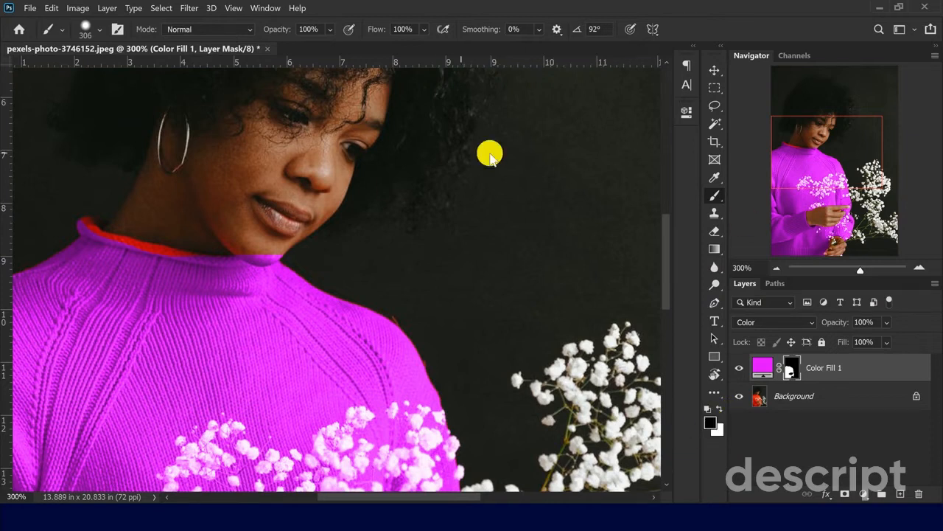
right_click(335, 158)
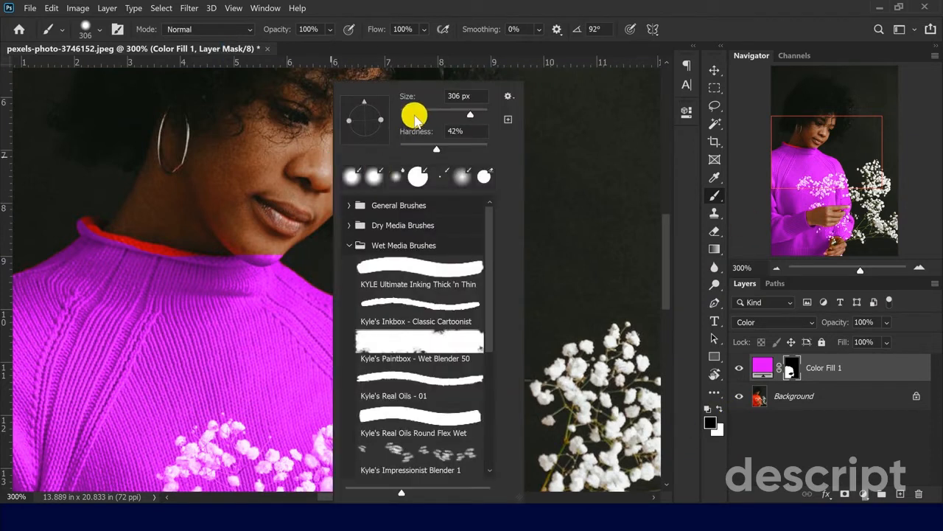
left_click_drag(415, 117, 410, 118)
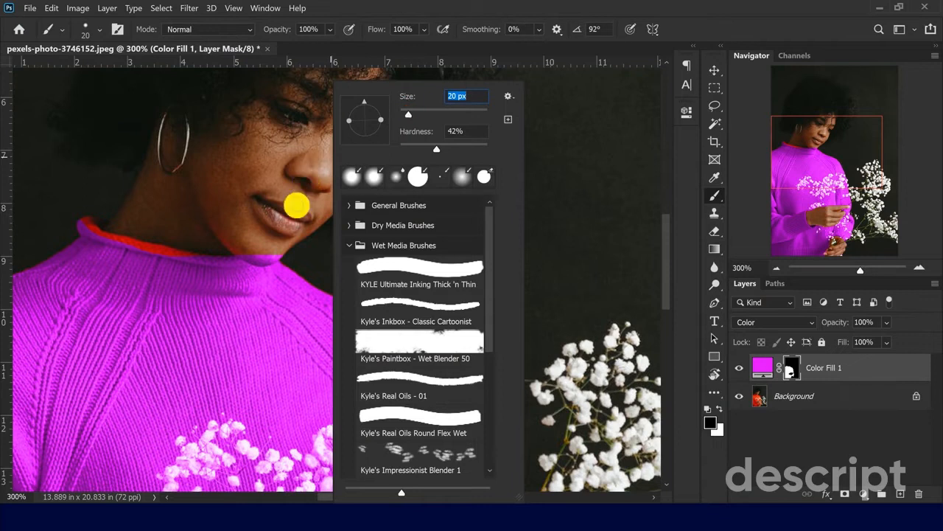
left_click(272, 253)
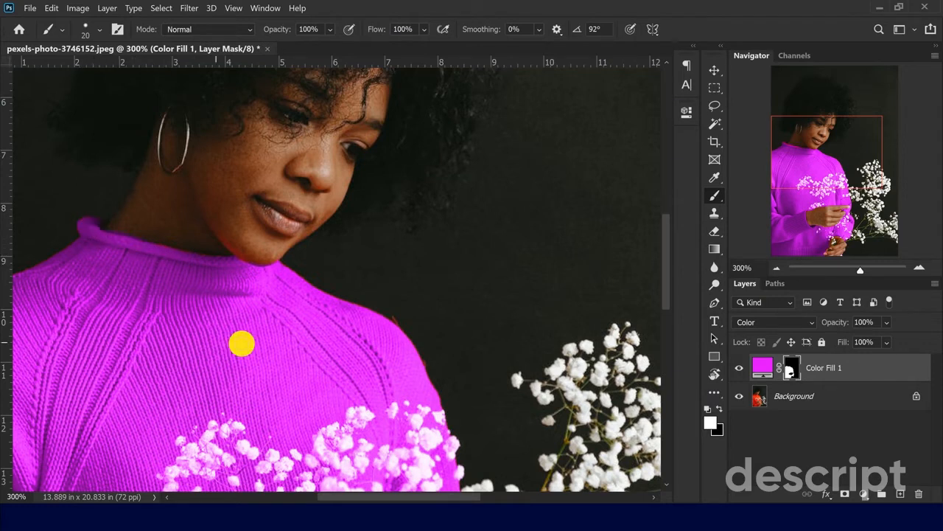
- Refine the fill mask along the upper hand's wrist and lower edge, painting black on skin and white on the sweater
left_click(919, 267)
left_click(919, 267)
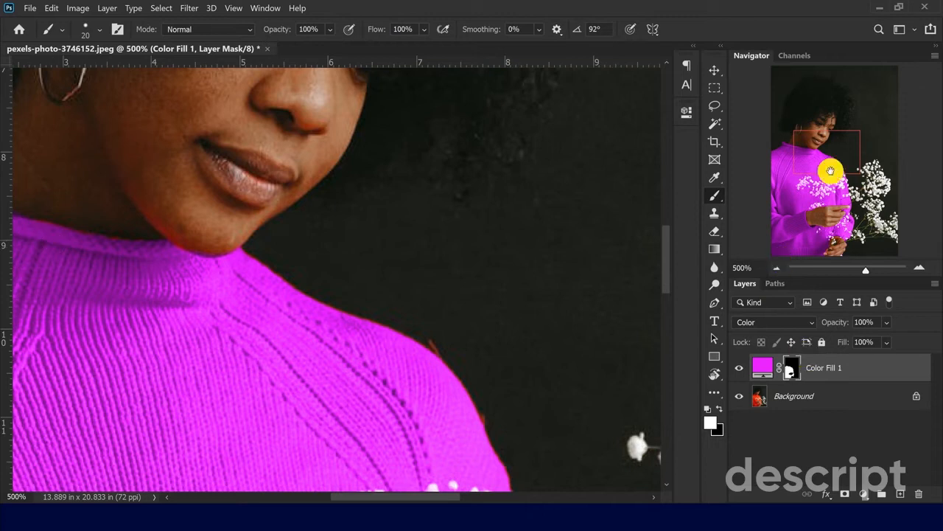
left_click_drag(832, 169, 832, 233)
key("x")
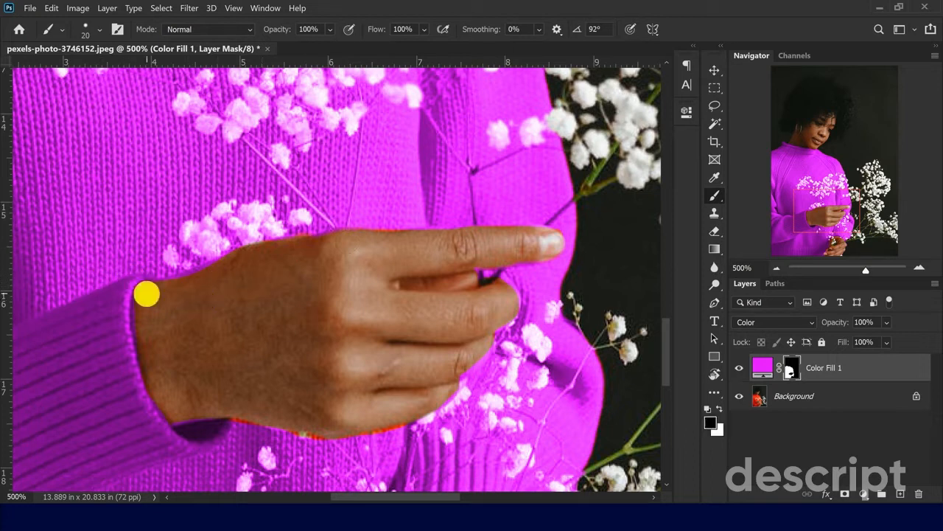
key("x")
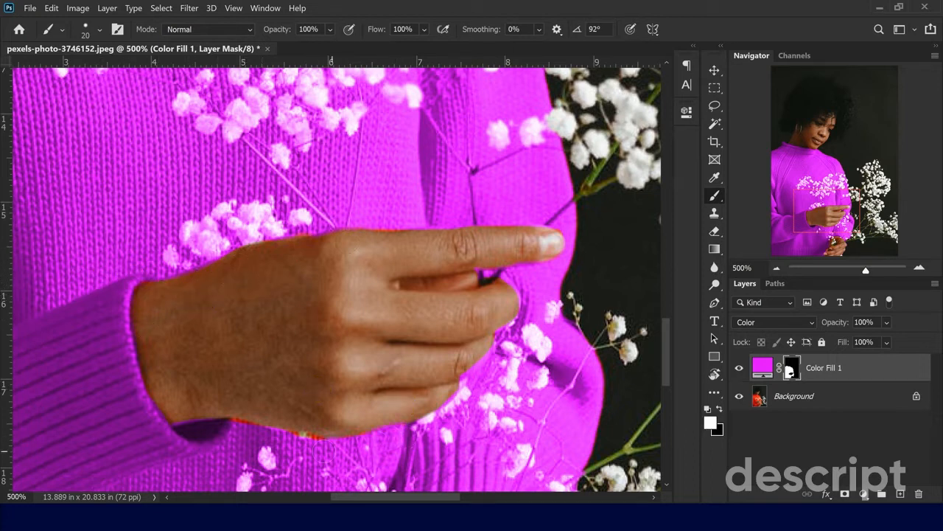
key("x")
key("x")
key("x")
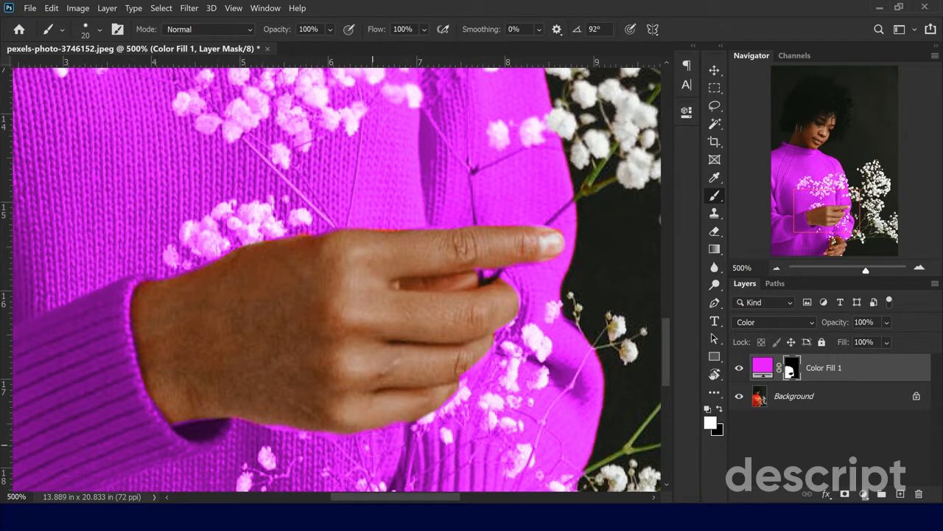
- Paint black on the fill mask around the upper hand's fingers to remove the magenta spill from the skin
left_click_drag(542, 284, 416, 295)
key("x")
left_click(408, 277)
key("x")
left_click(417, 261)
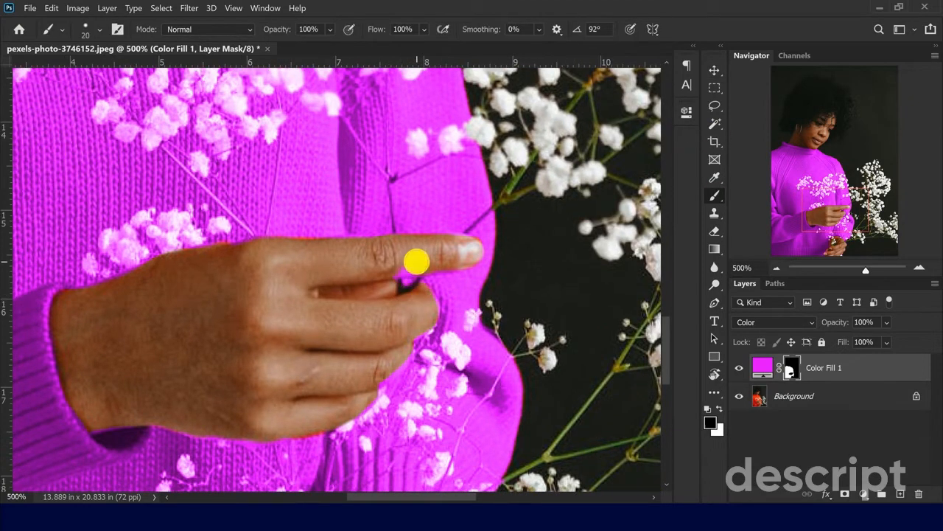
left_click(503, 415)
left_click(429, 304)
scroll(405, 325, "down", 1)
left_click_drag(357, 364, 342, 364)
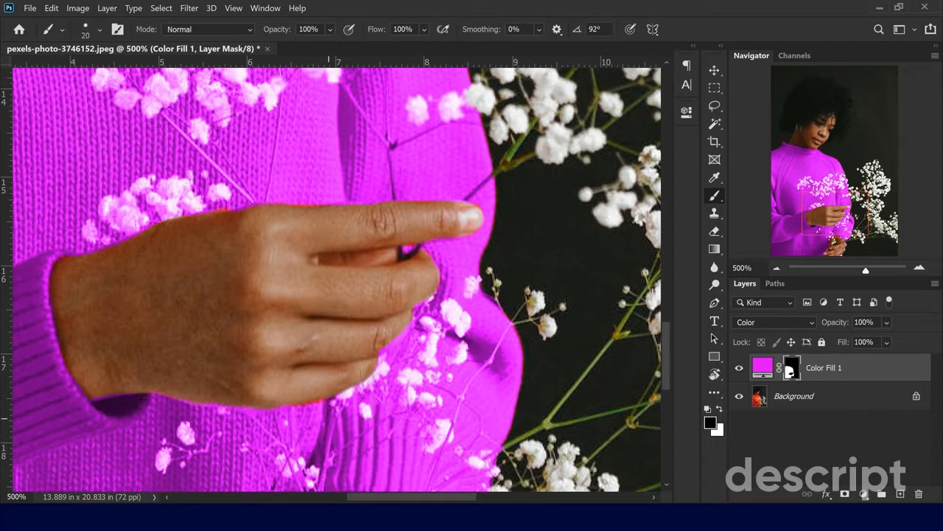
- Touch up the fill mask around the upper hand's wrist, lower edge and upper edge, alternating white on the sweater and black on skin
key("x")
left_click(329, 413)
key("x")
left_click_drag(124, 382, 98, 387)
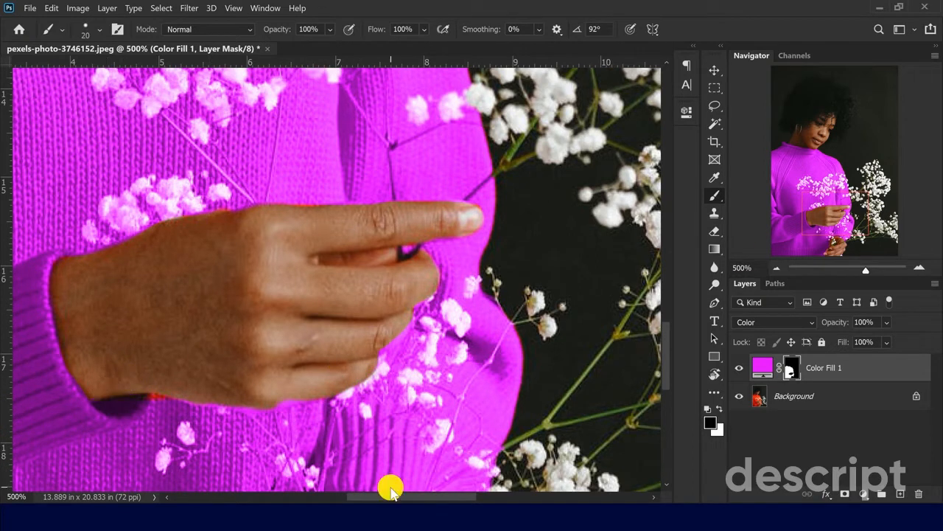
key("x")
mouse_move(157, 408)
left_mouse_down()
mouse_move(179, 416)
mouse_move(159, 407)
left_mouse_up()
key("x")
key("x")
left_click_drag(227, 200, 216, 198)
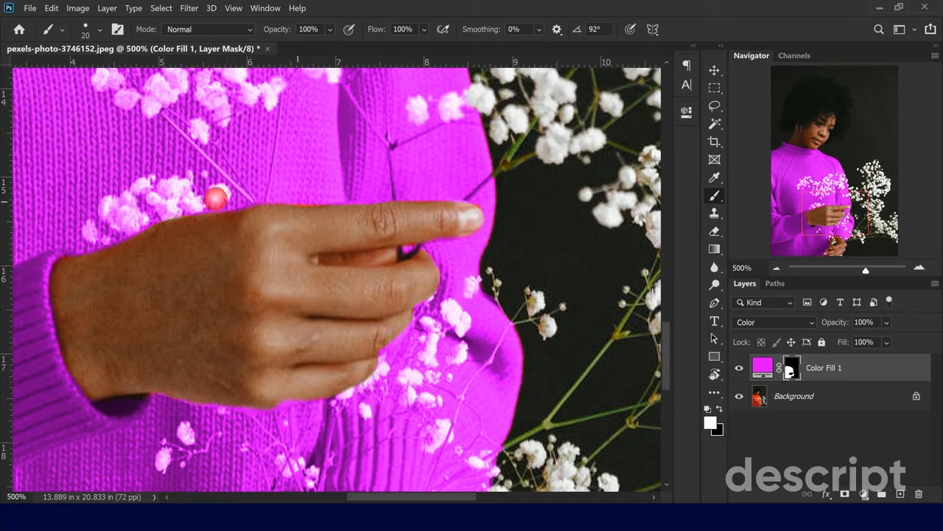
- Paint black on the fill mask over the lower hand holding the stems to clear the magenta from the skin
scroll(455, 354, "down", 7)
key("x")
left_click(258, 421)
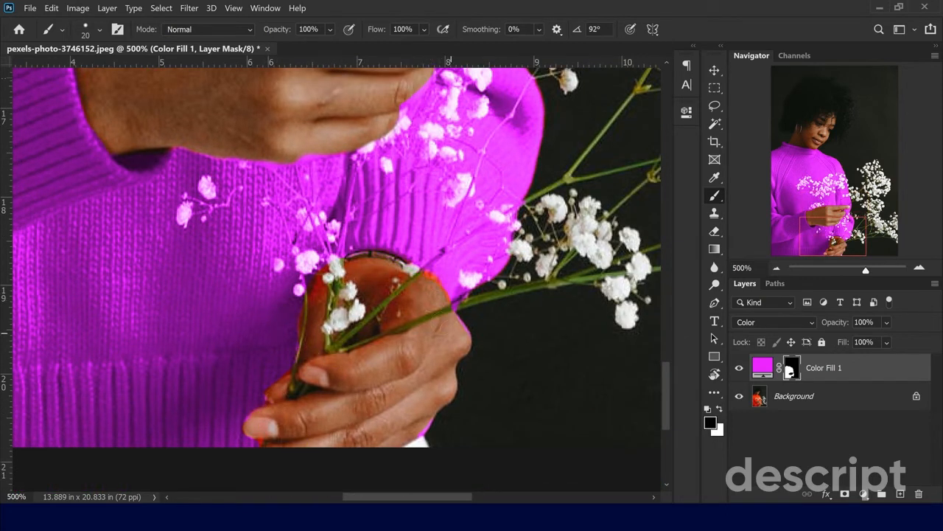
key("x")
key("x")
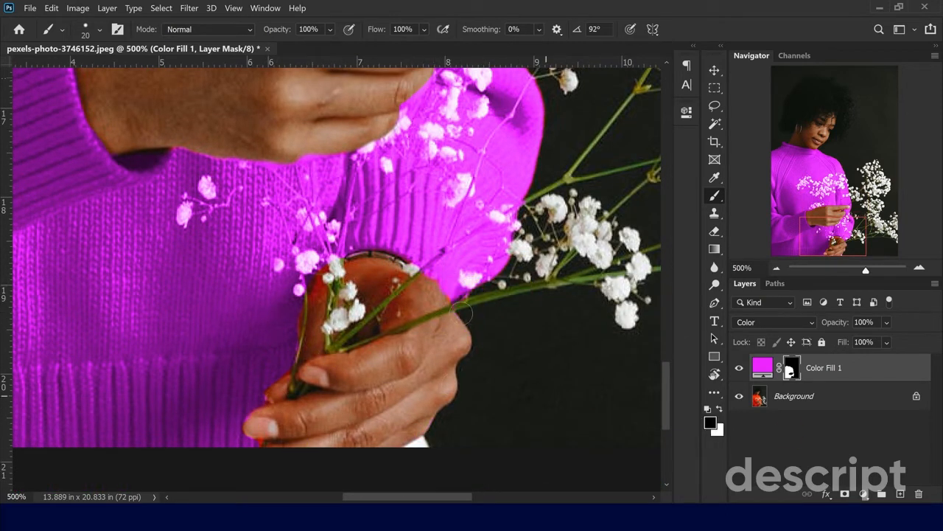
- Select the white flowers on the Background layer using the Magic Wand with tolerance 100 and Contiguous off
left_click(778, 269)
left_click(779, 269)
left_click(778, 269)
left_click_drag(818, 238, 817, 199)
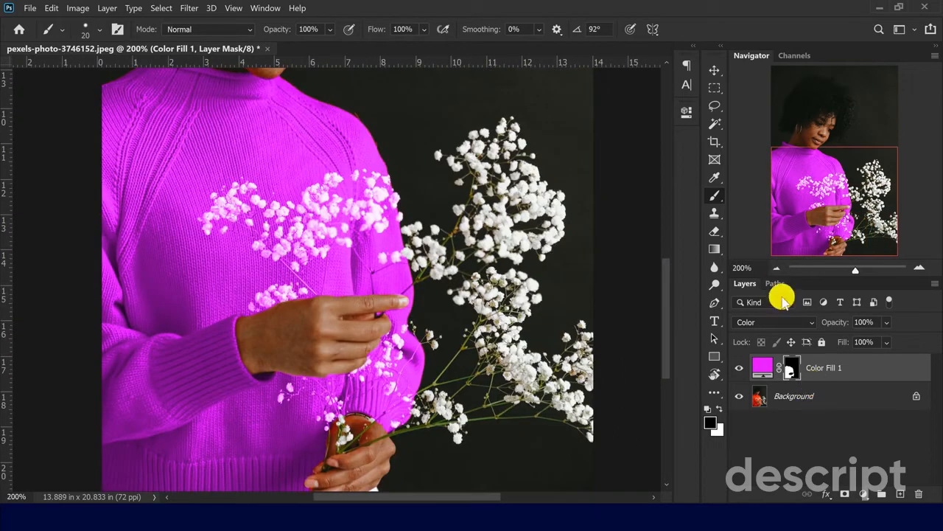
left_click(715, 123)
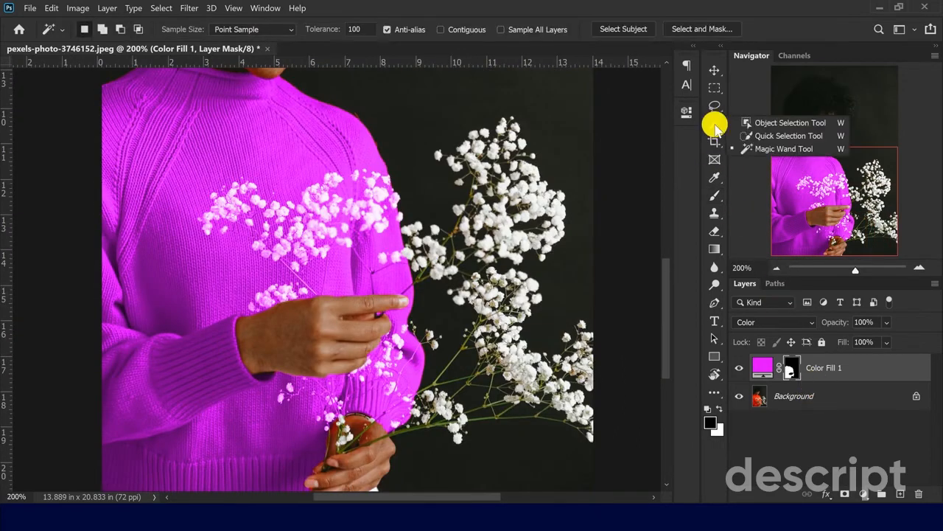
left_click(762, 150)
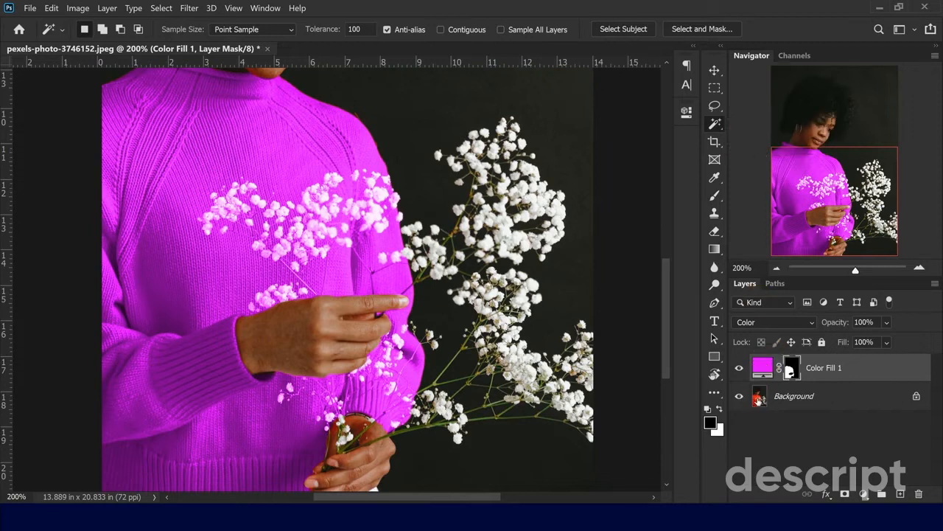
left_click(758, 399)
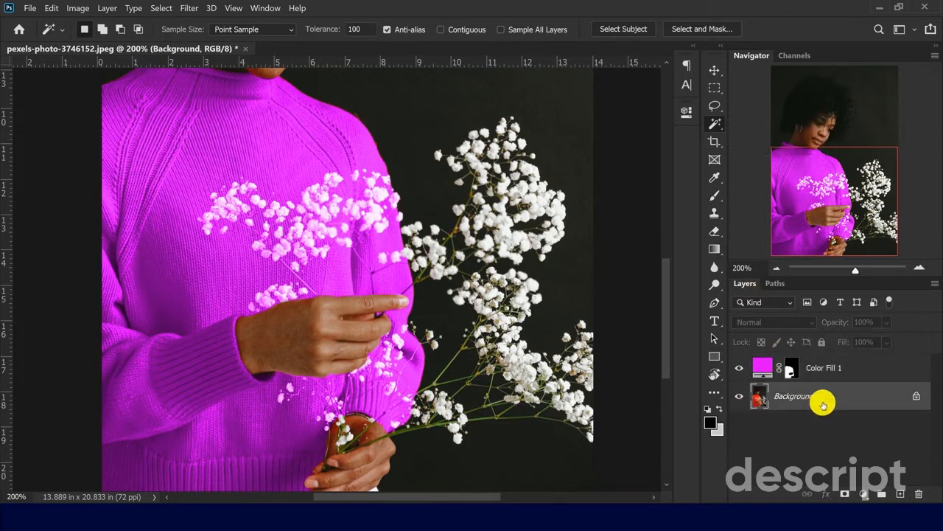
left_click(440, 30)
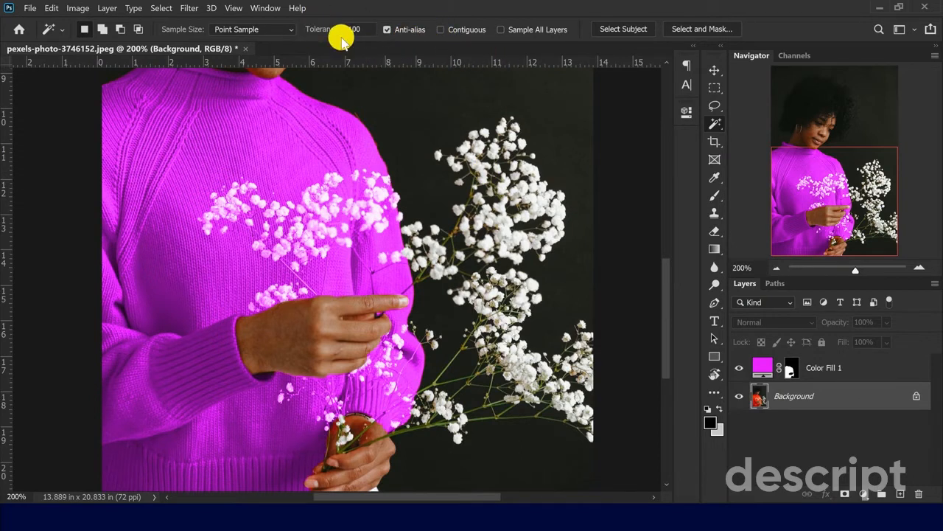
left_click(476, 225)
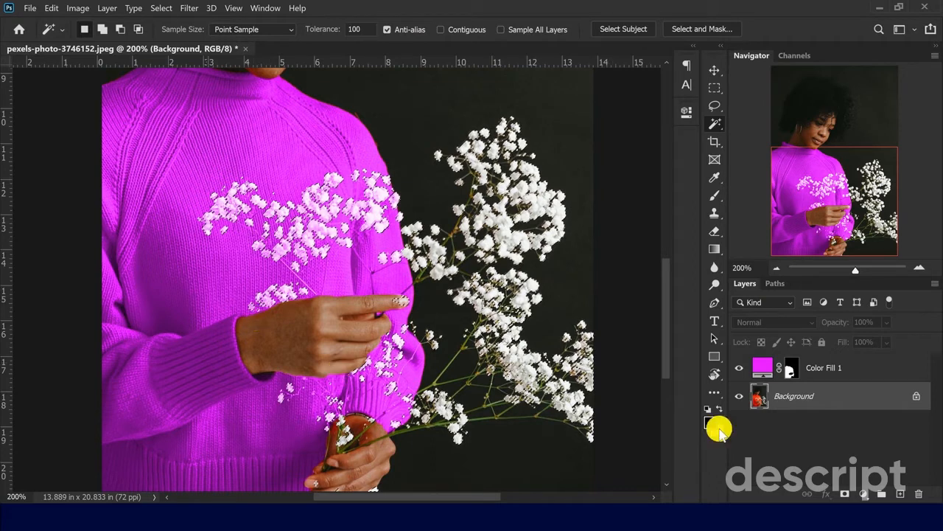
- Paint black over the selected flowers on the color fill's mask with a 202 px Brush, then clear the selection
left_click(789, 367)
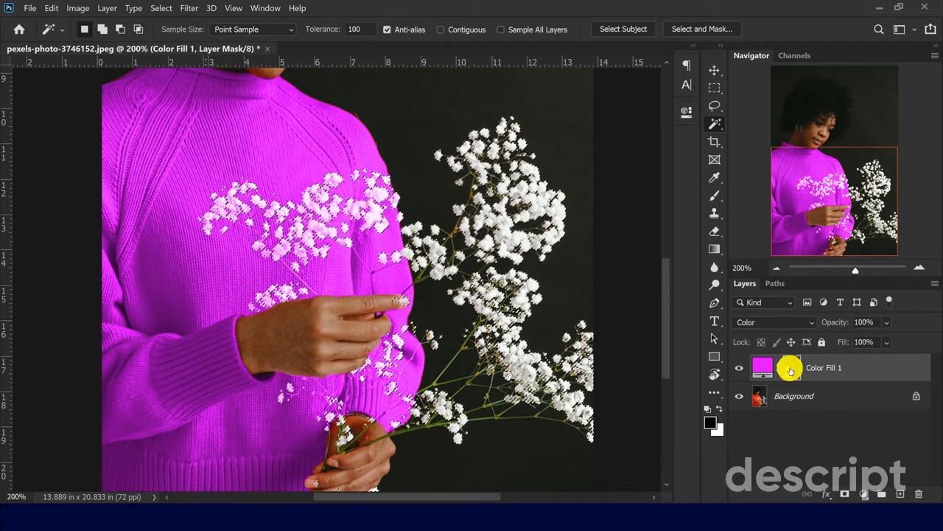
left_click(714, 195)
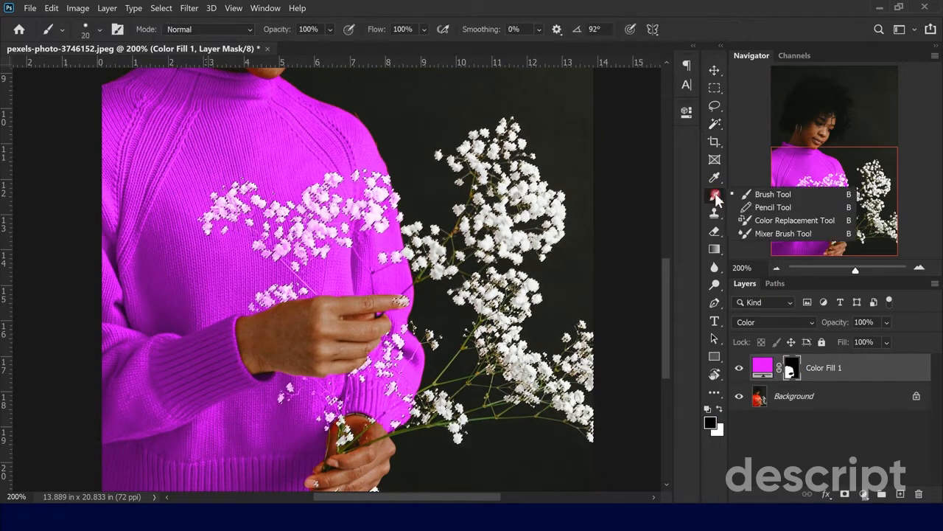
left_click(759, 193)
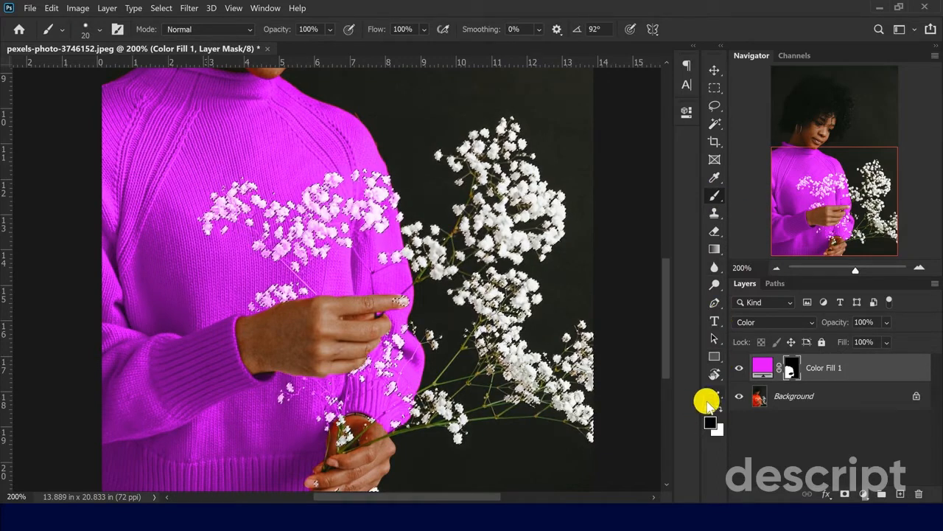
right_click(341, 207)
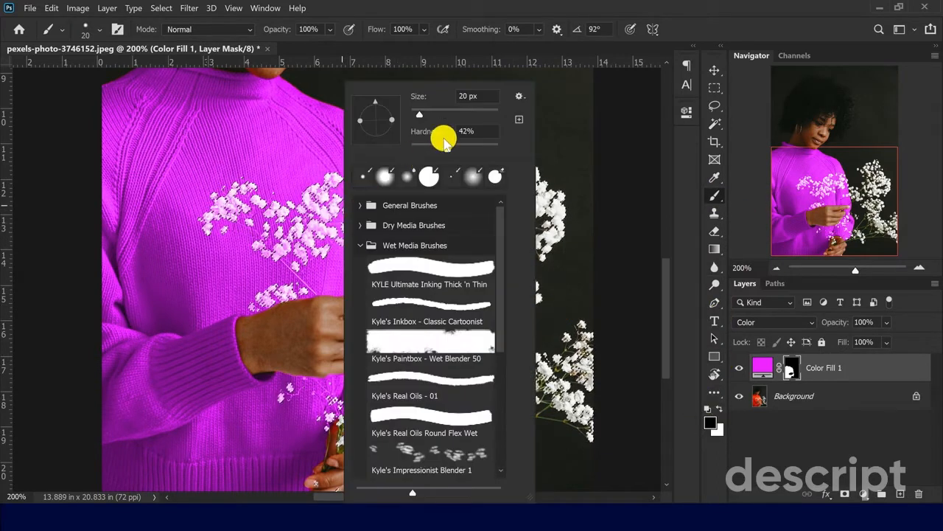
left_click(478, 97)
type("202")
key("Return")
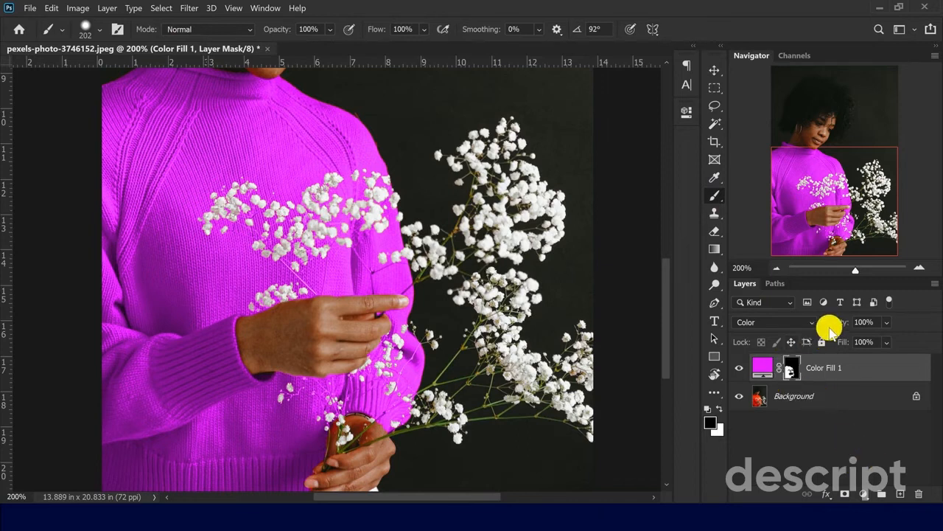
- Change the Color Fill 1 layer's color to red #ff0000, sweeping through the hue range for a preview
left_click(777, 270)
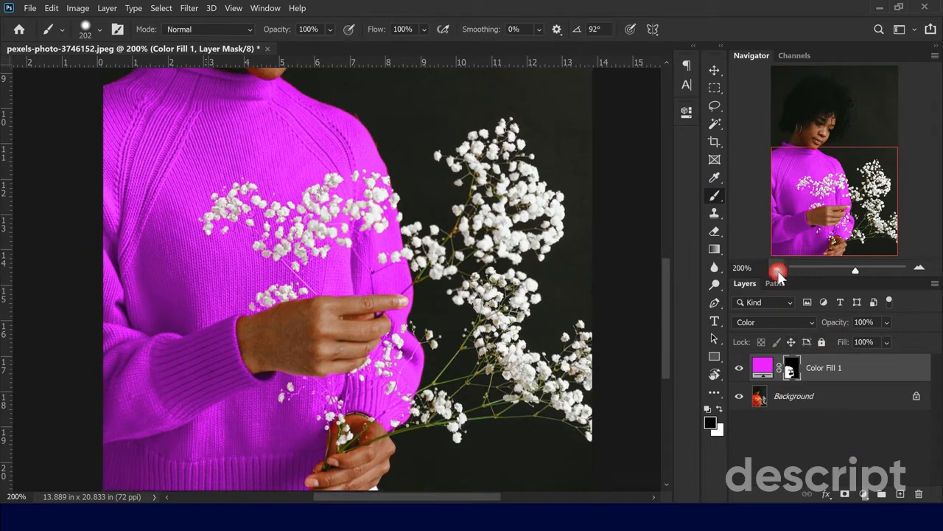
double_click(764, 371)
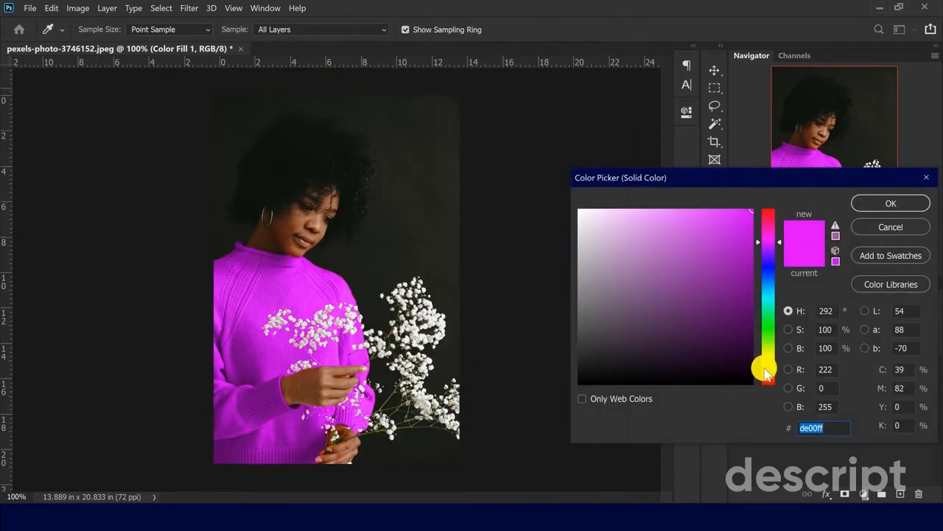
left_click_drag(769, 215, 770, 396)
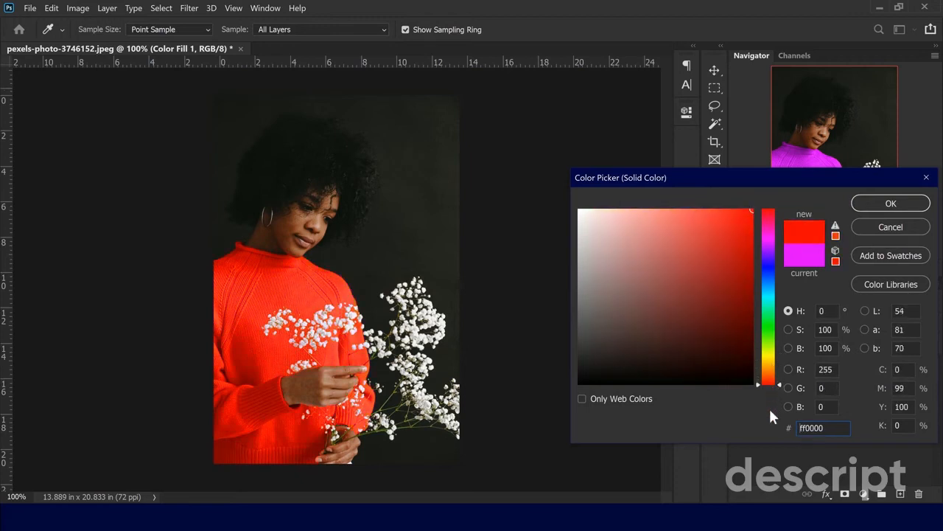
left_click(892, 206)
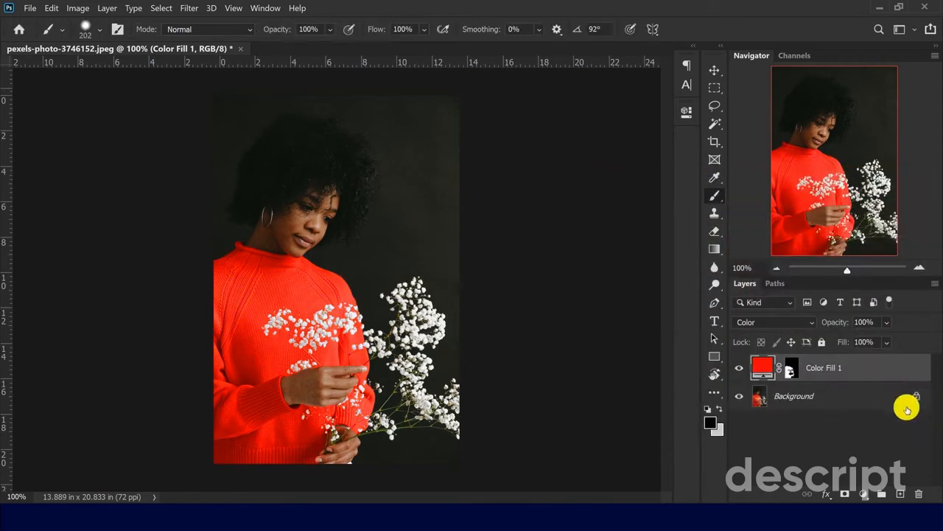
- Load the color fill's layer mask as a selection and add a Gradient fill layer over the sweater
left_click(788, 370)
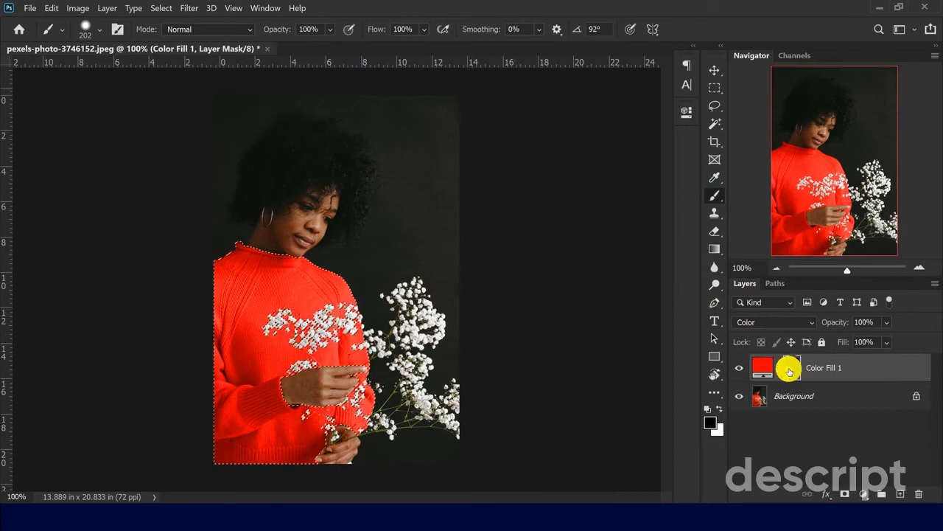
left_click(789, 368, "ctrl")
left_click(864, 494)
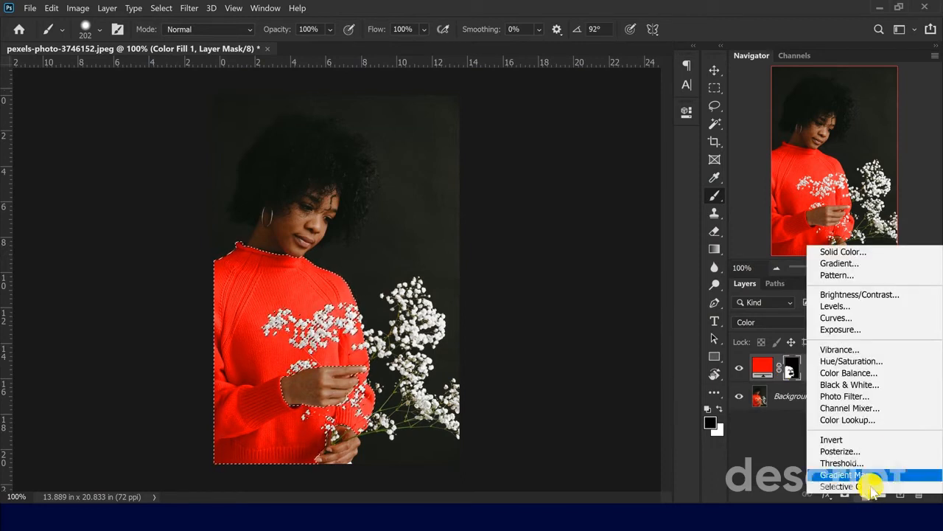
left_click(839, 263)
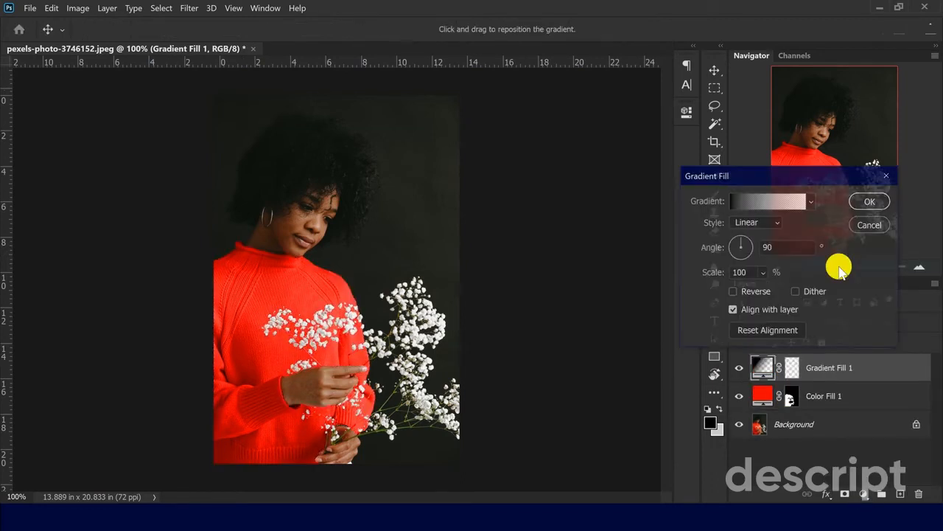
- Apply the Foreground to Background preset to the gradient fill and set its layer's blend mode to Multiply
left_click(753, 206)
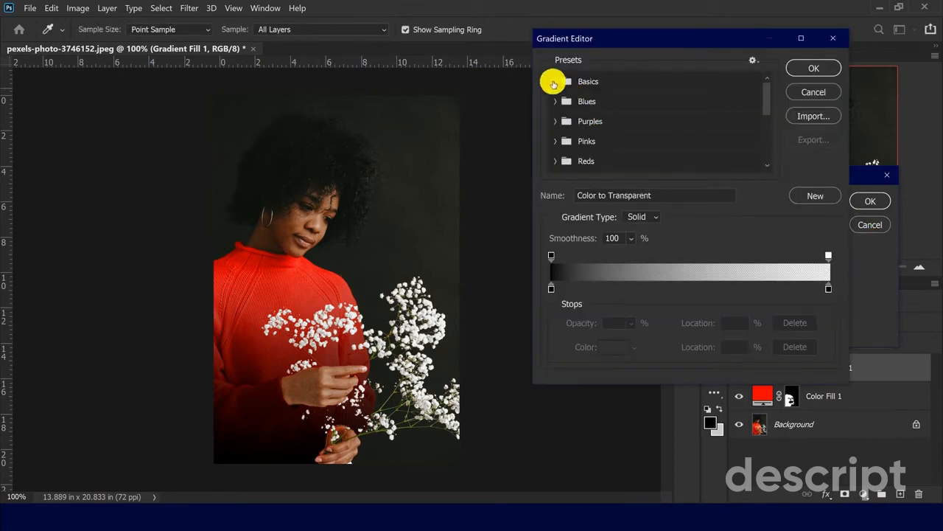
left_click(555, 82)
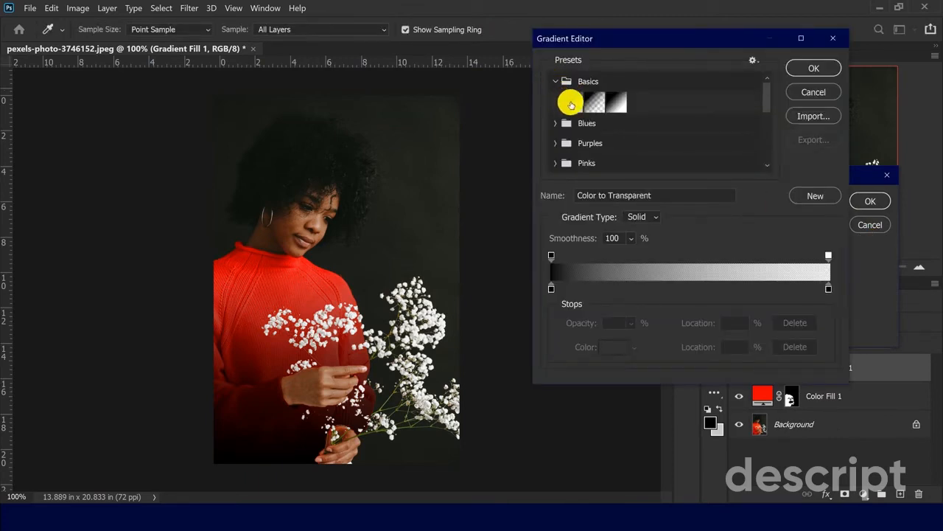
left_click(572, 102)
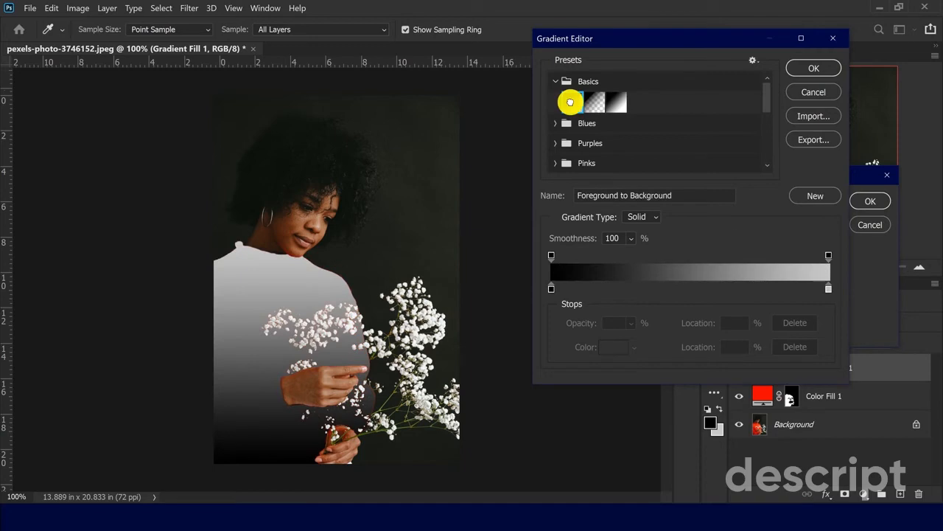
left_click(820, 68)
left_click(864, 205)
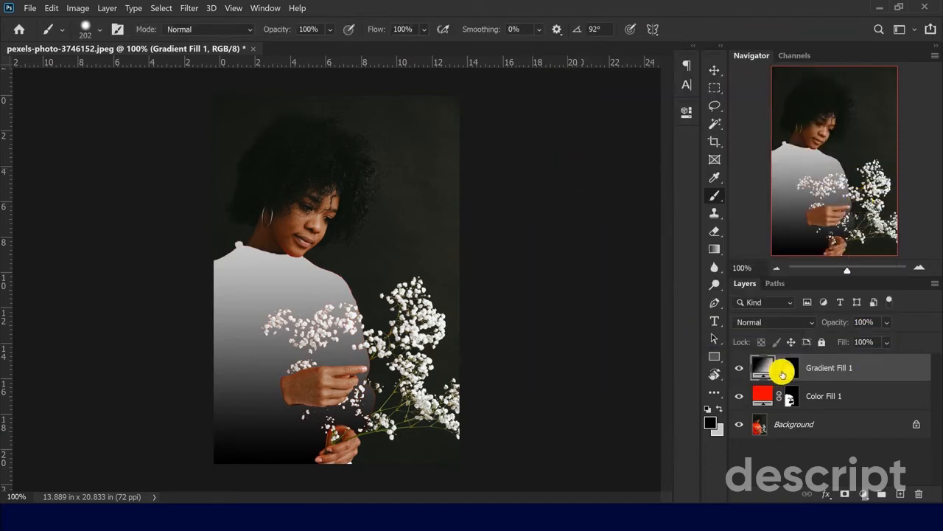
left_click(757, 322)
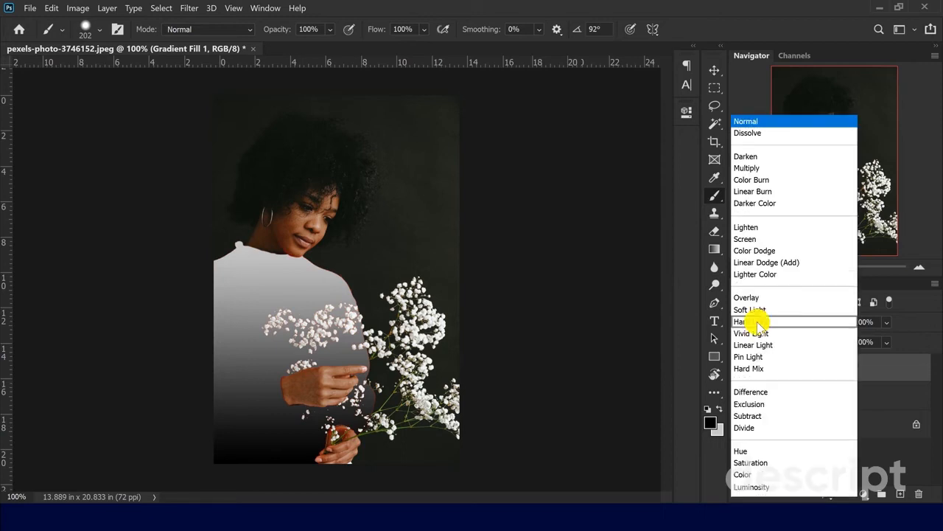
left_click(746, 170)
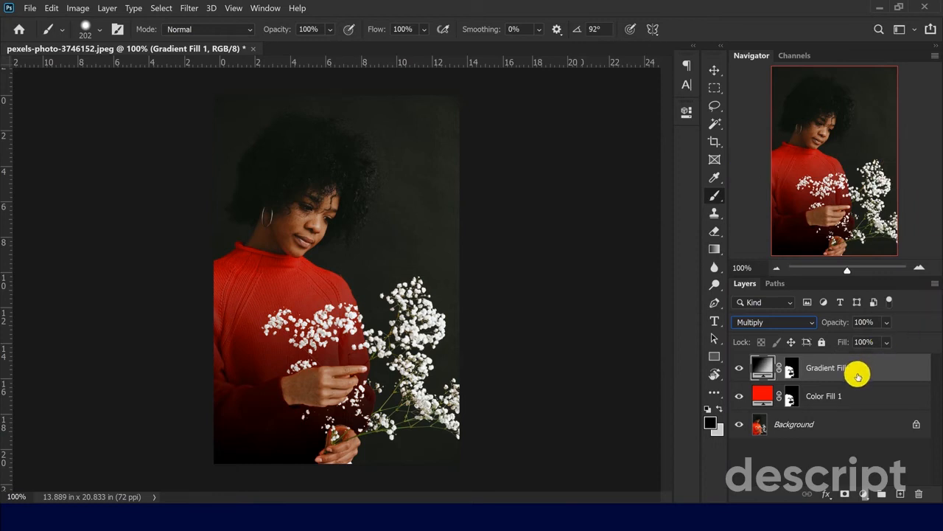
- Preview different hues for the Color Fill 1 layer beneath the gradient, and finish on red #ff0000
left_click(855, 394)
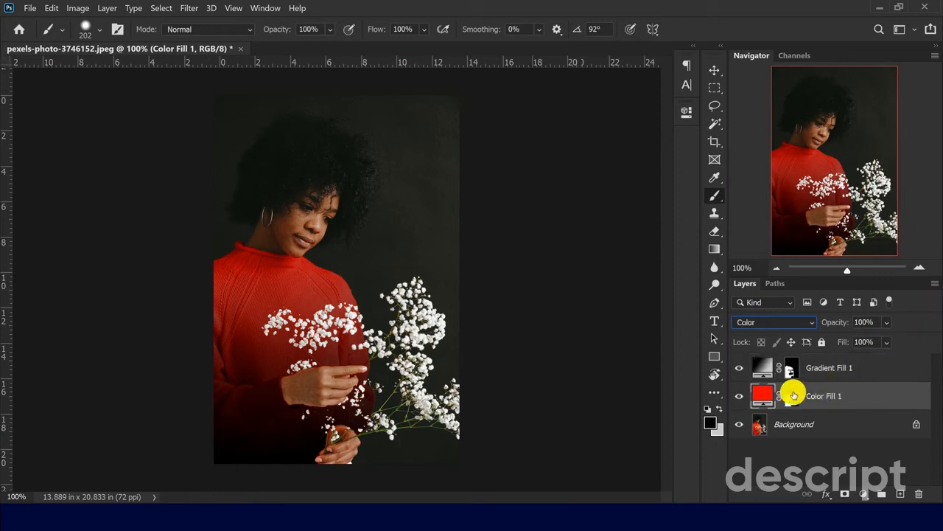
double_click(760, 397)
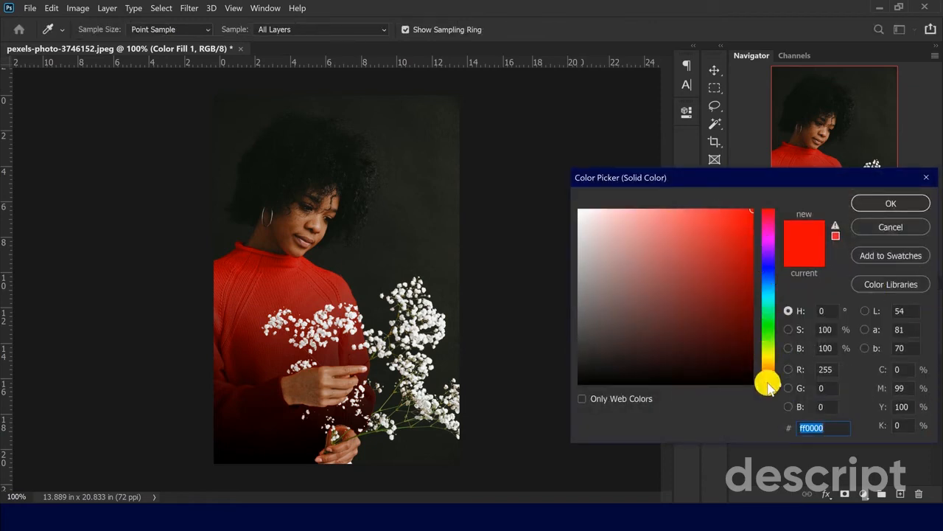
left_click_drag(766, 387, 797, 208)
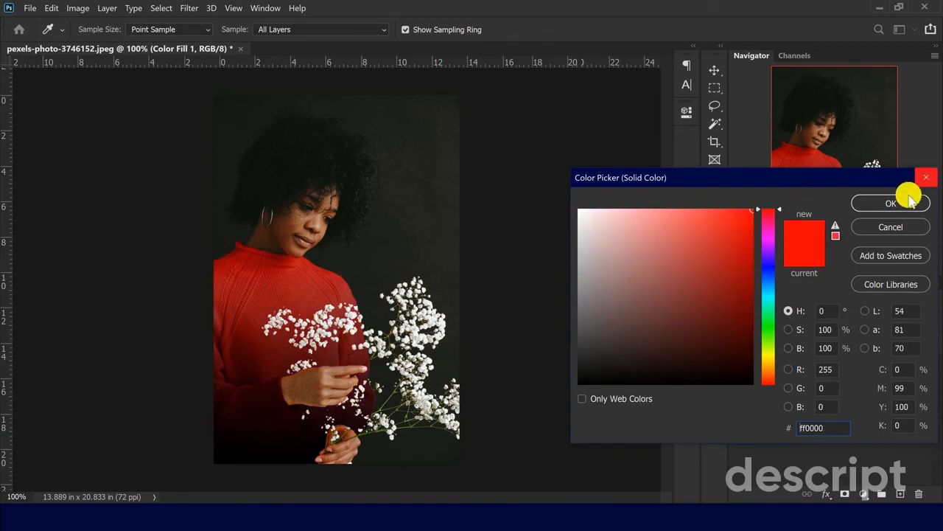
left_click(903, 204)
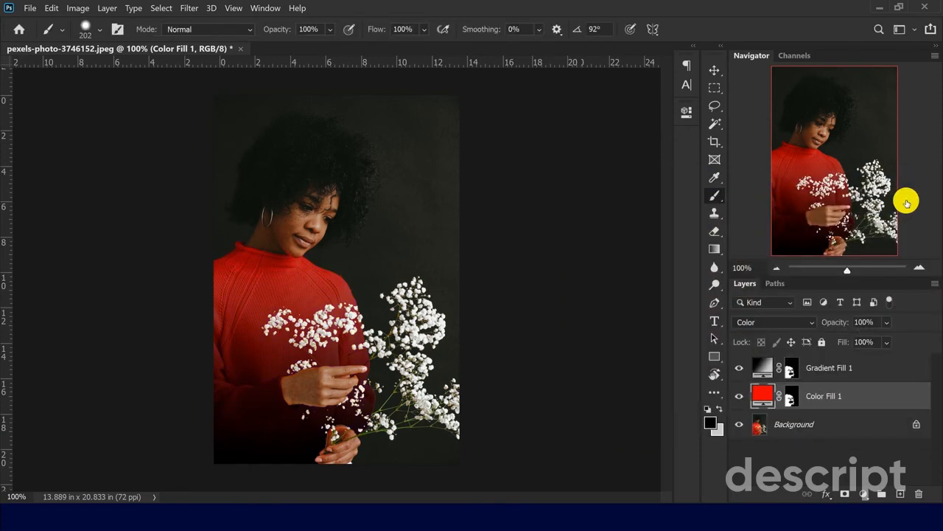